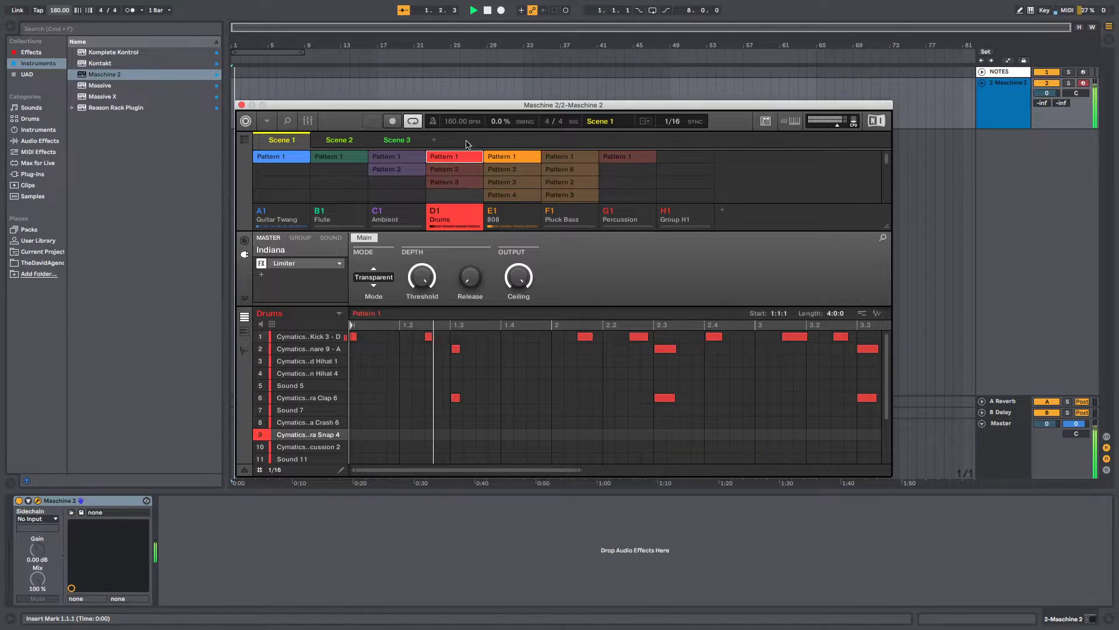
- Audition Drums patterns 2 and 3, then add new audio tracks 3 through 7 Audio
{"action": "left_click", "coordinate": [472, 171]}
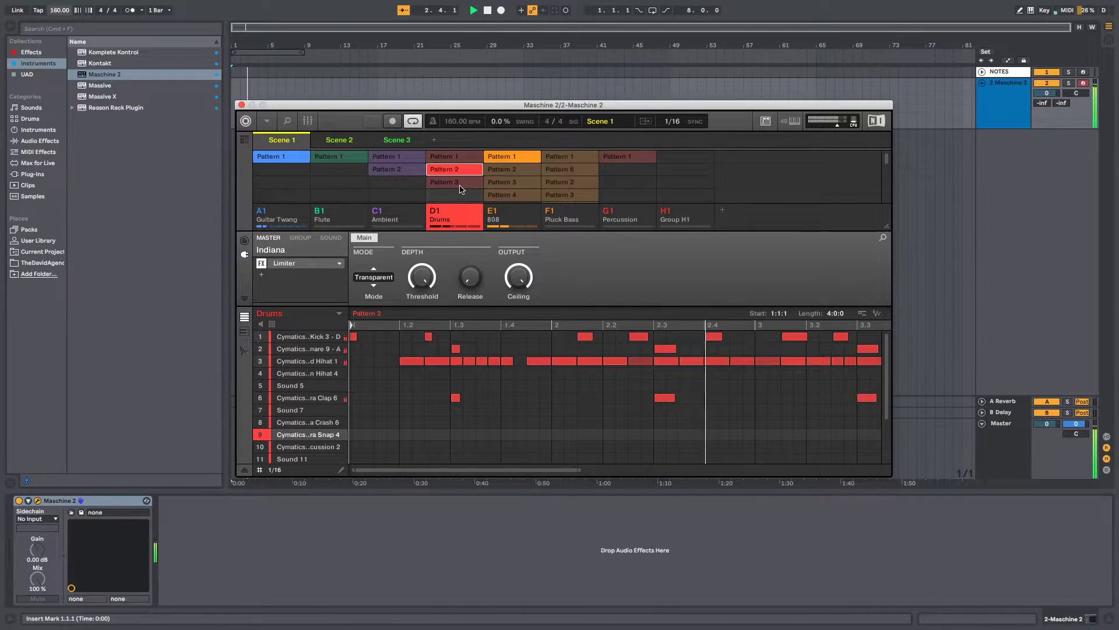
{"action": "left_click", "coordinate": [462, 186]}
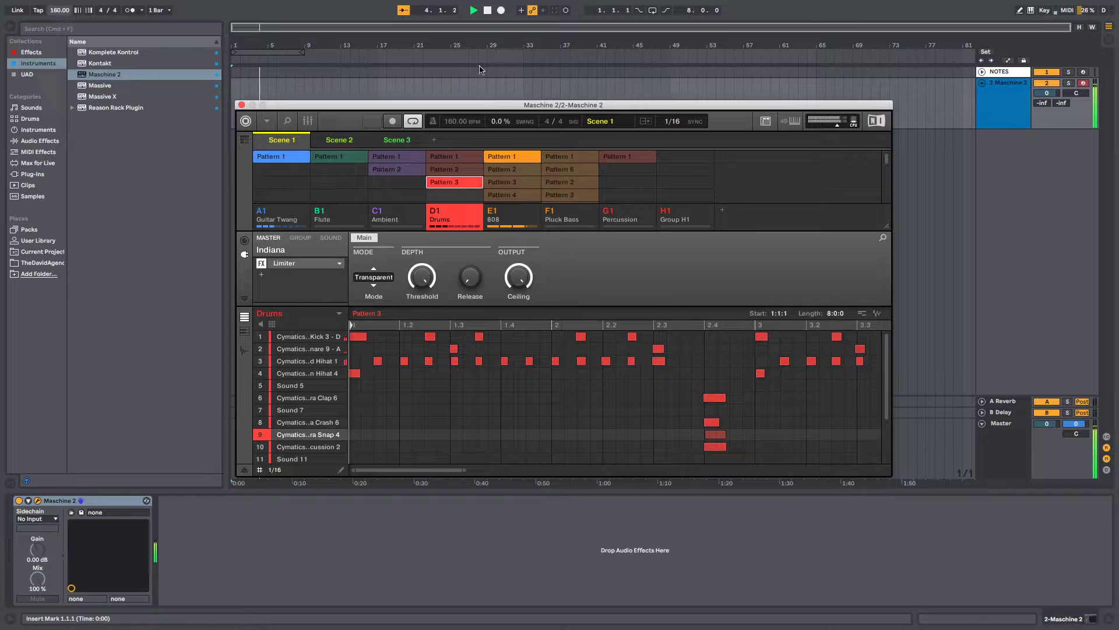
{"action": "key", "text": "space"}
{"action": "key", "text": "super+t"}
{"action": "key", "text": "super+t"}
{"action": "key", "text": "super+t"}
{"action": "key", "text": "super+t"}
{"action": "key", "text": "super+t"}
{"action": "key", "text": "super+t"}
{"action": "key", "text": "super+t"}
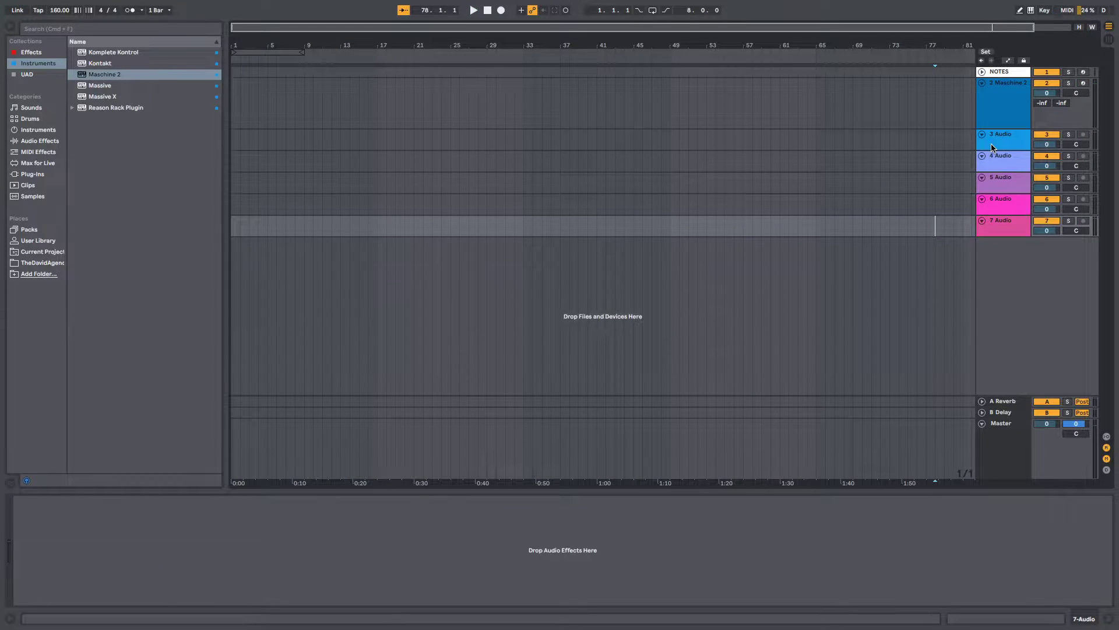
- Add more audio tracks, widen the track name column and arm the **MASCHINE track
{"action": "key", "text": "super+t"}
{"action": "key", "text": "super+t"}
{"action": "key", "text": "super+t"}
{"action": "key", "text": "super+t"}
{"action": "key", "text": "super+t"}
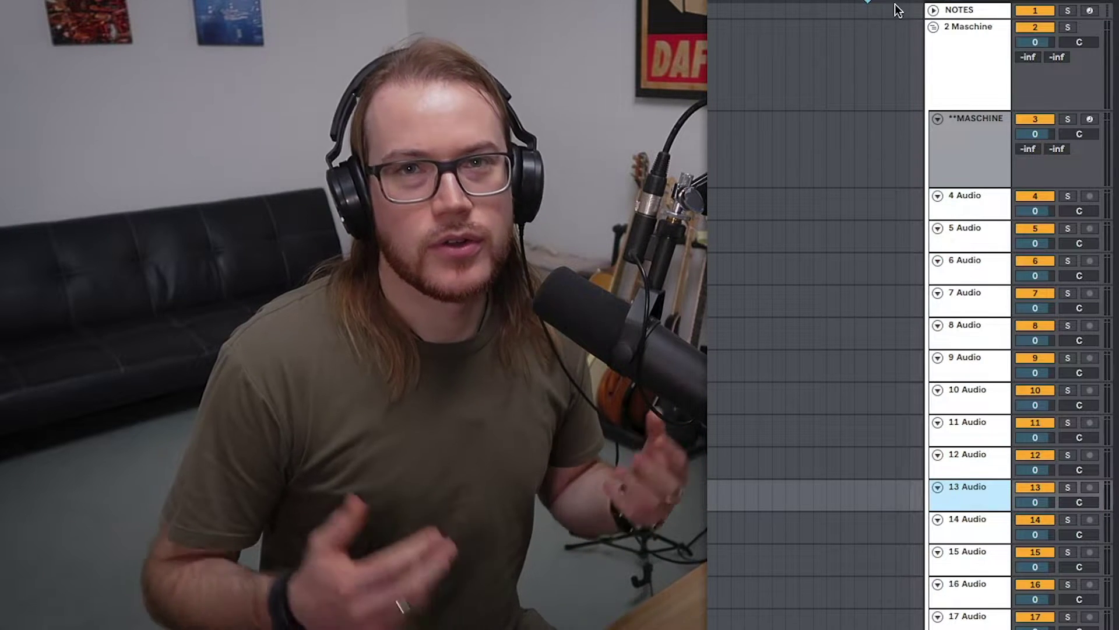
{"action": "left_click", "coordinate": [926, 41]}
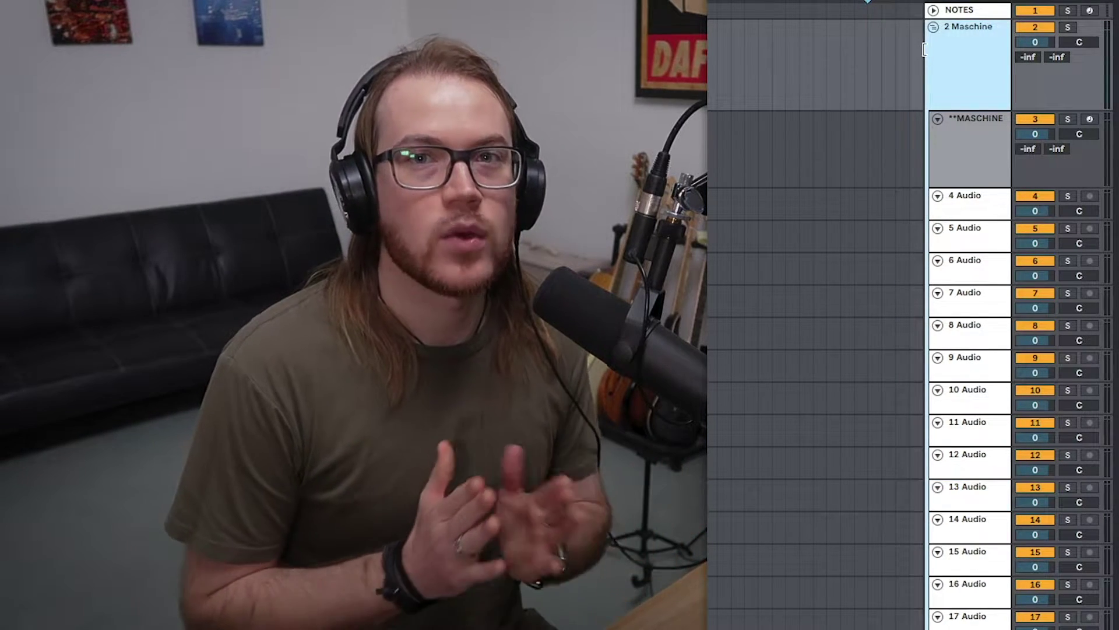
{"action": "left_click_drag", "start_coordinate": [923, 47], "coordinate": [844, 46]}
{"action": "left_click", "coordinate": [868, 356]}
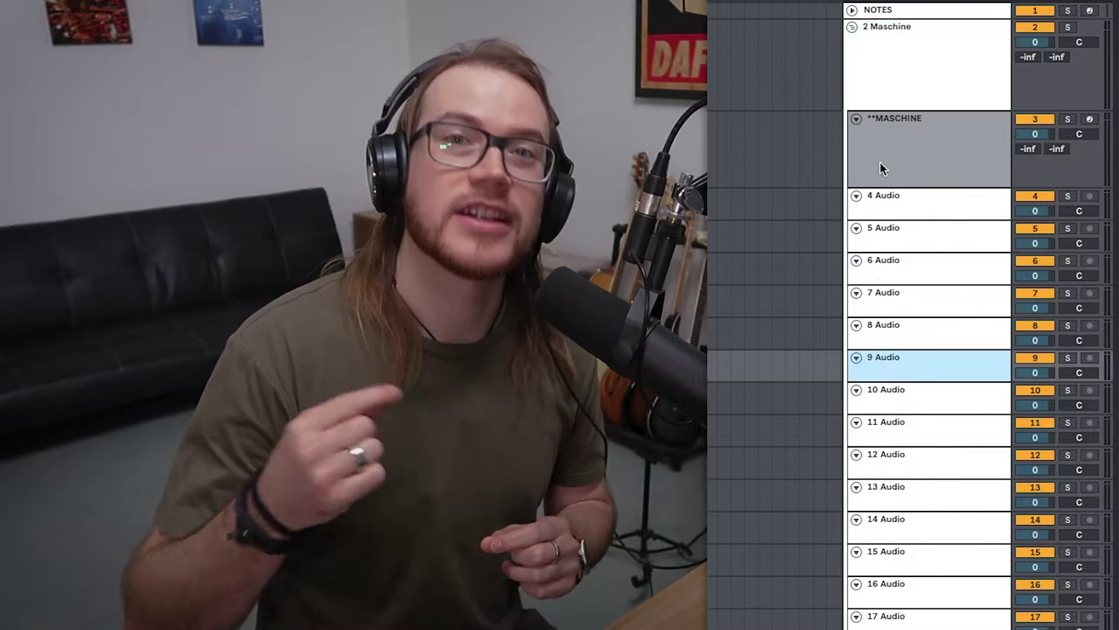
{"action": "left_click", "coordinate": [880, 162]}
{"action": "left_click", "coordinate": [904, 74]}
{"action": "left_click", "coordinate": [935, 175]}
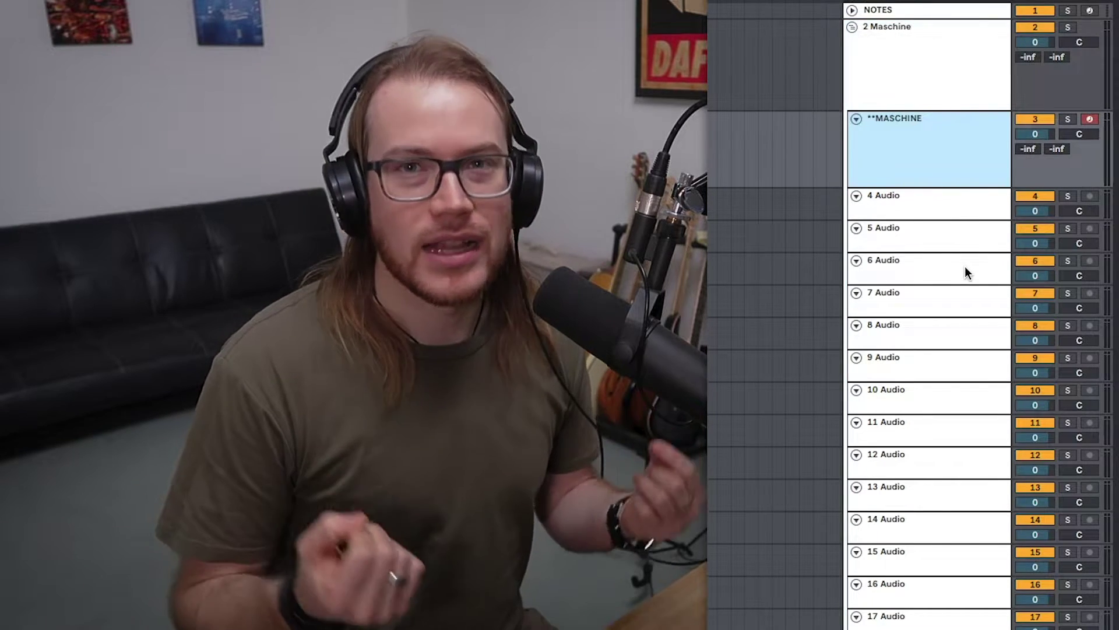
- Show the track I/O routing section and select audio tracks 4 through 17 together
{"action": "key", "text": "ctrl+alt+i"}
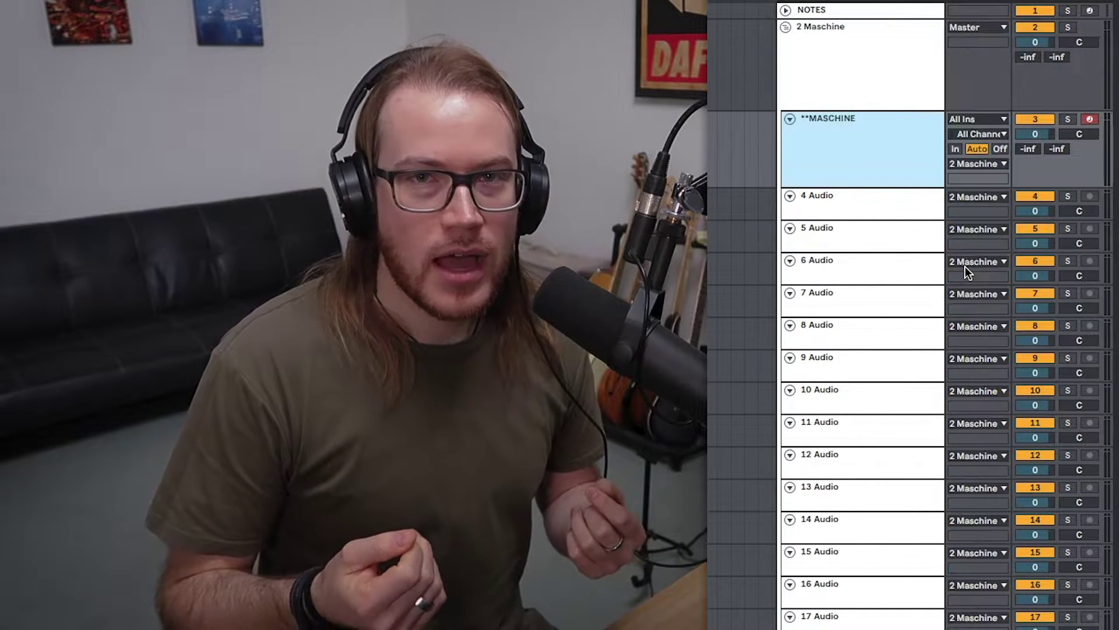
{"action": "left_click", "coordinate": [779, 352]}
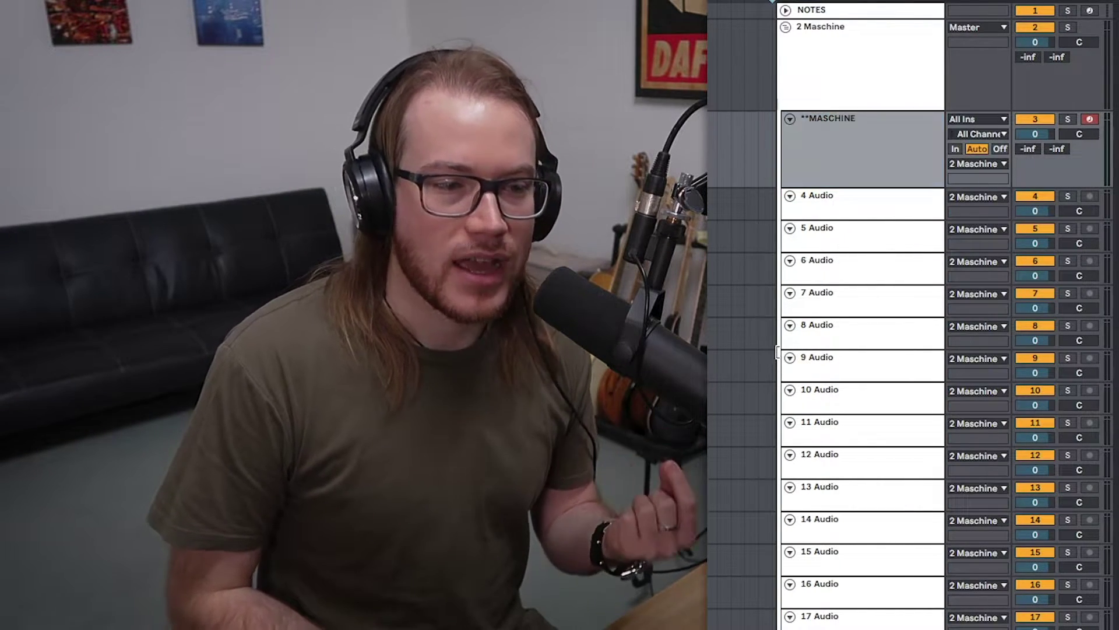
{"action": "left_click", "coordinate": [939, 344]}
{"action": "left_click", "coordinate": [865, 148]}
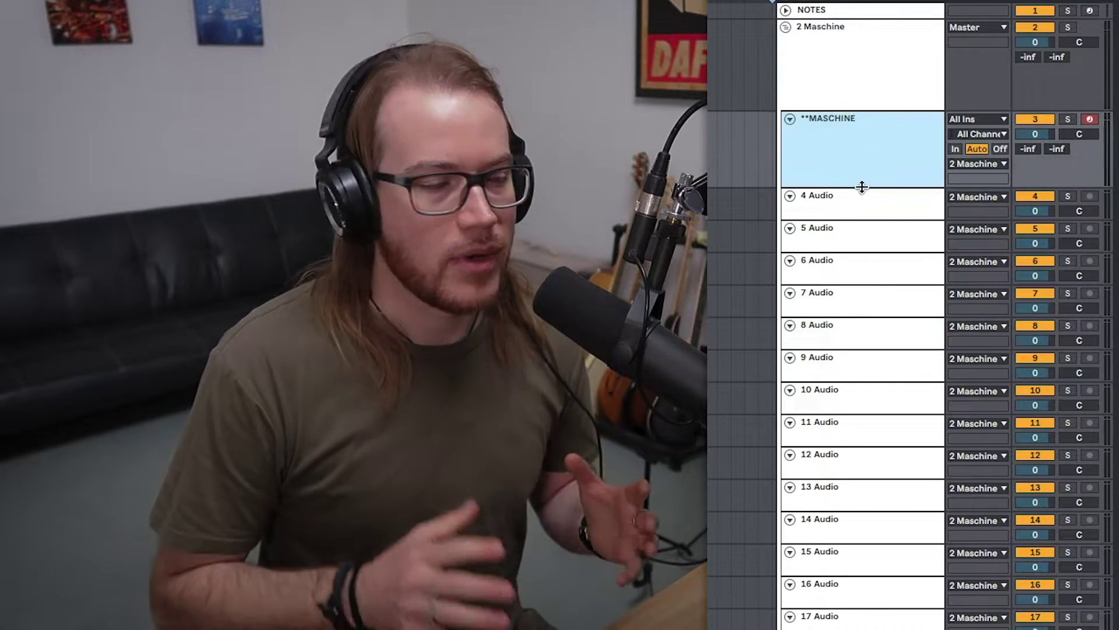
{"action": "left_click", "coordinate": [863, 192]}
{"action": "left_click", "coordinate": [852, 618], "text": "shift"}
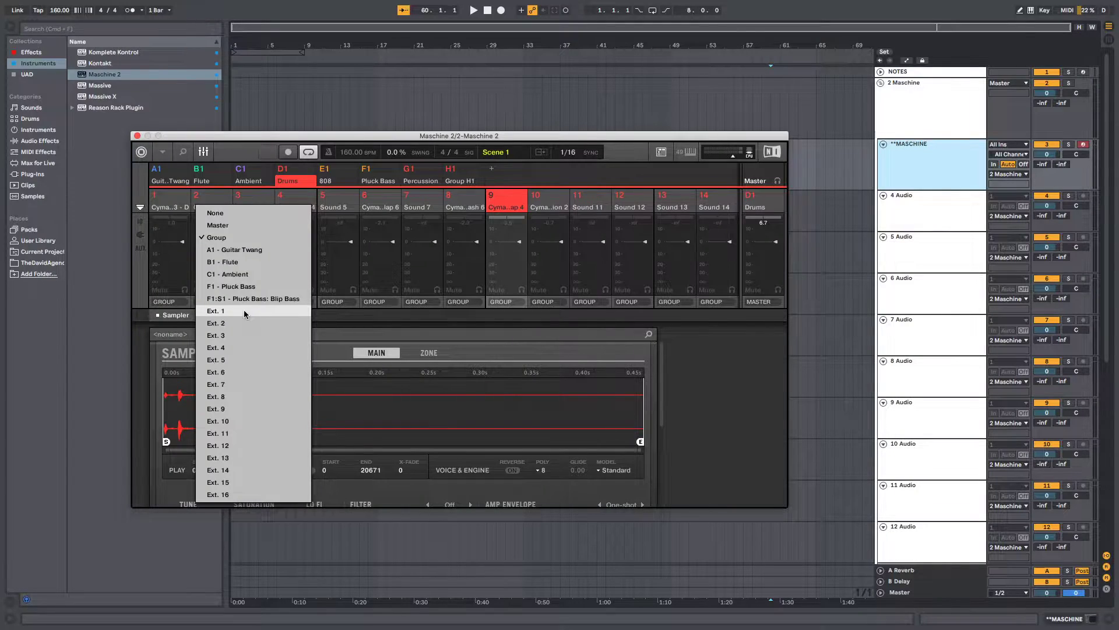
- Route Drums sounds 1 through 4 to Ext. 1–Ext. 4 and begin setting sounds 5 and 6
{"action": "left_click", "coordinate": [245, 311]}
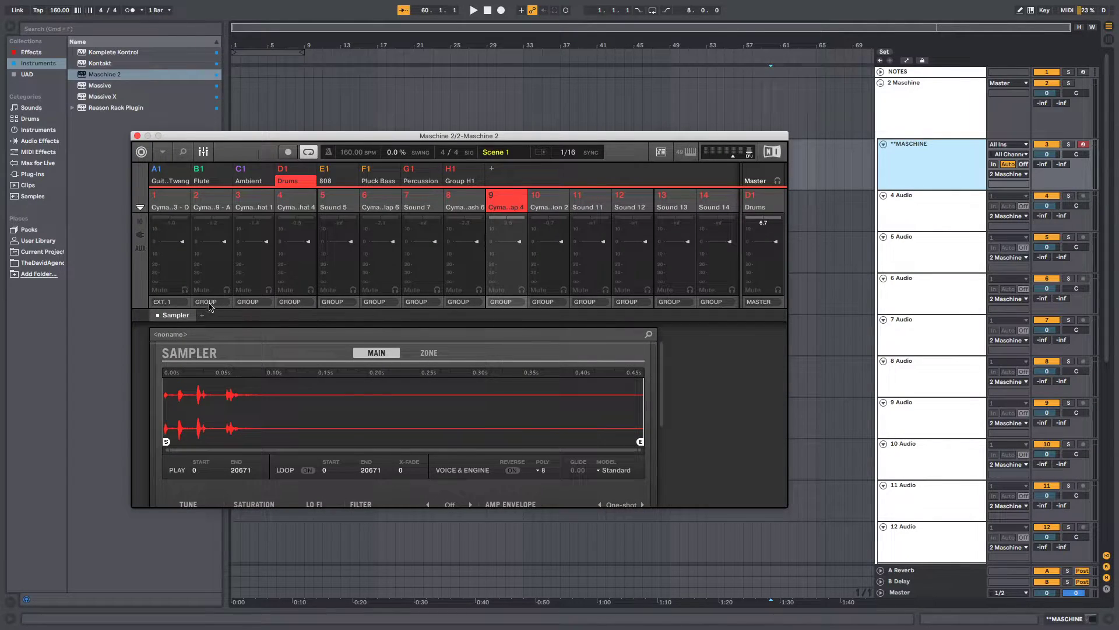
{"action": "left_click", "coordinate": [221, 302]}
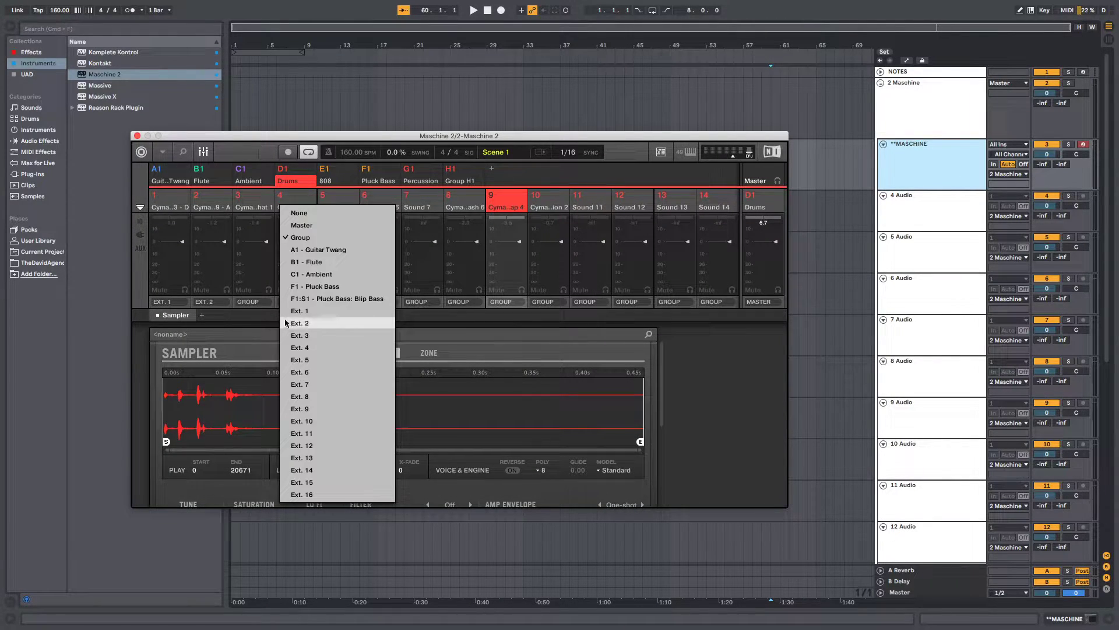
{"action": "left_click", "coordinate": [287, 302]}
{"action": "left_click", "coordinate": [342, 348]}
{"action": "left_click", "coordinate": [331, 301]}
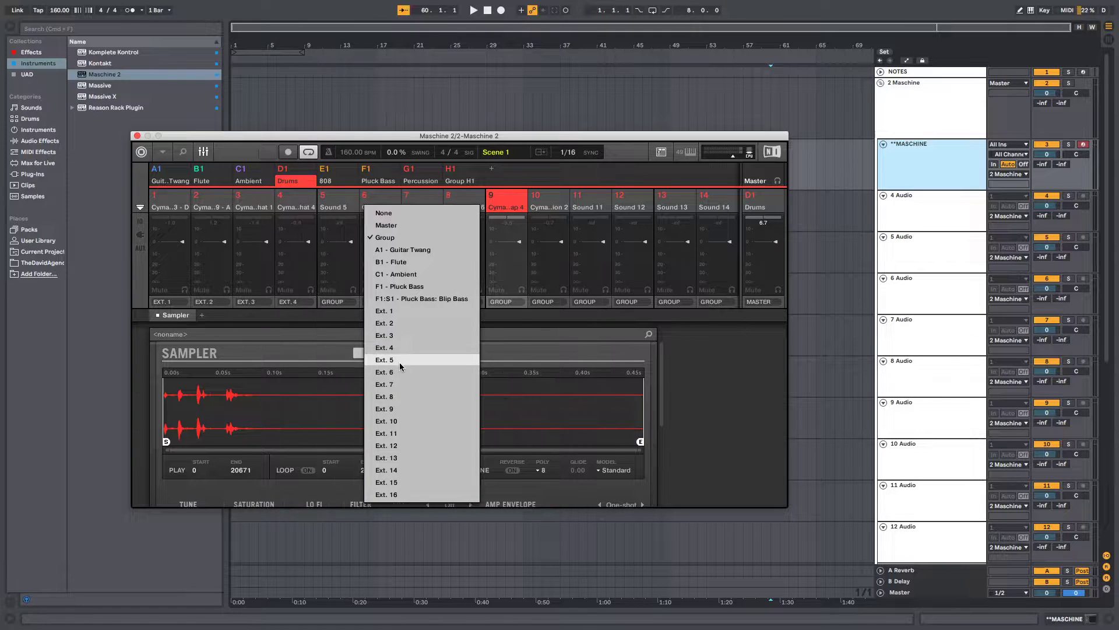
{"action": "left_click", "coordinate": [385, 360]}
{"action": "left_click", "coordinate": [373, 301]}
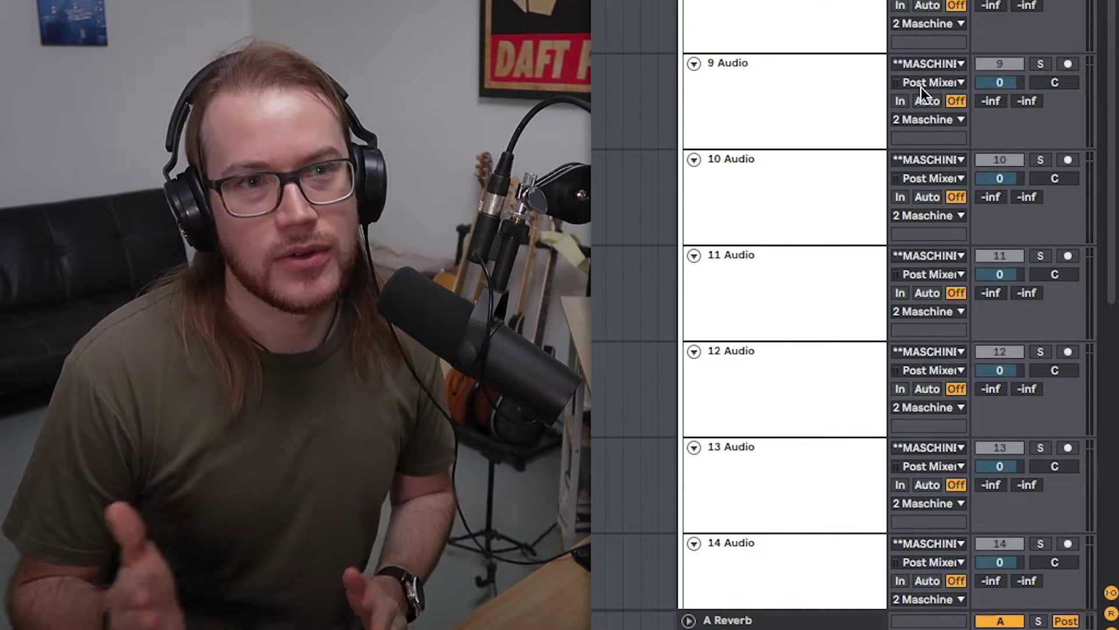
- Give 9, 10, 11 and 12 Audio individual inputs: Maschine Out 6, Out 7, another channel, Out 9
{"action": "left_click", "coordinate": [930, 82]}
{"action": "left_click", "coordinate": [982, 213]}
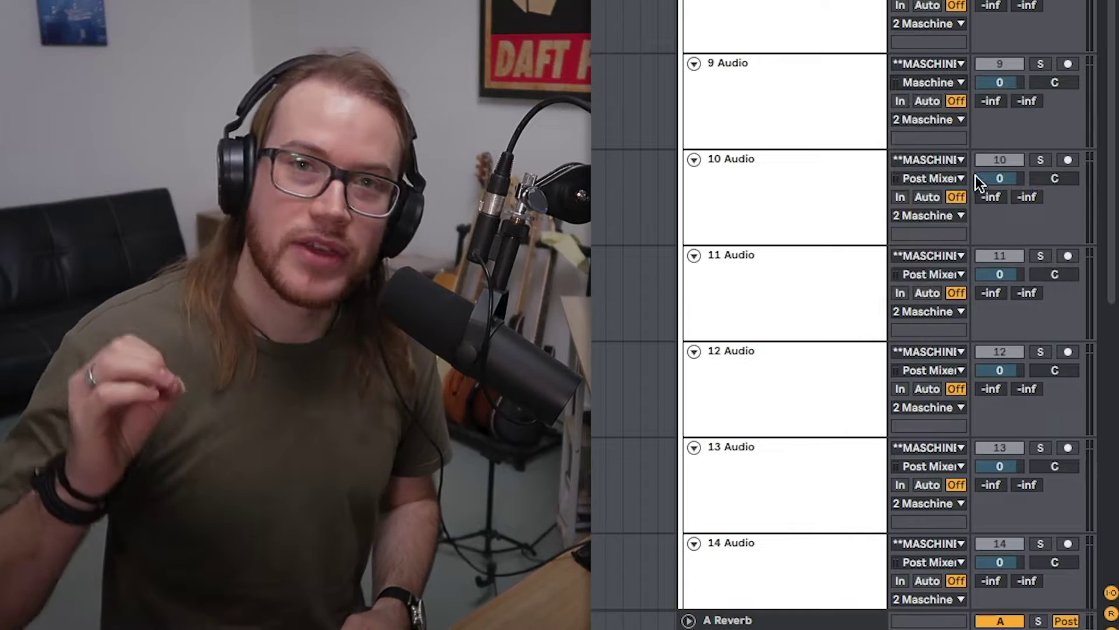
{"action": "left_click", "coordinate": [932, 177]}
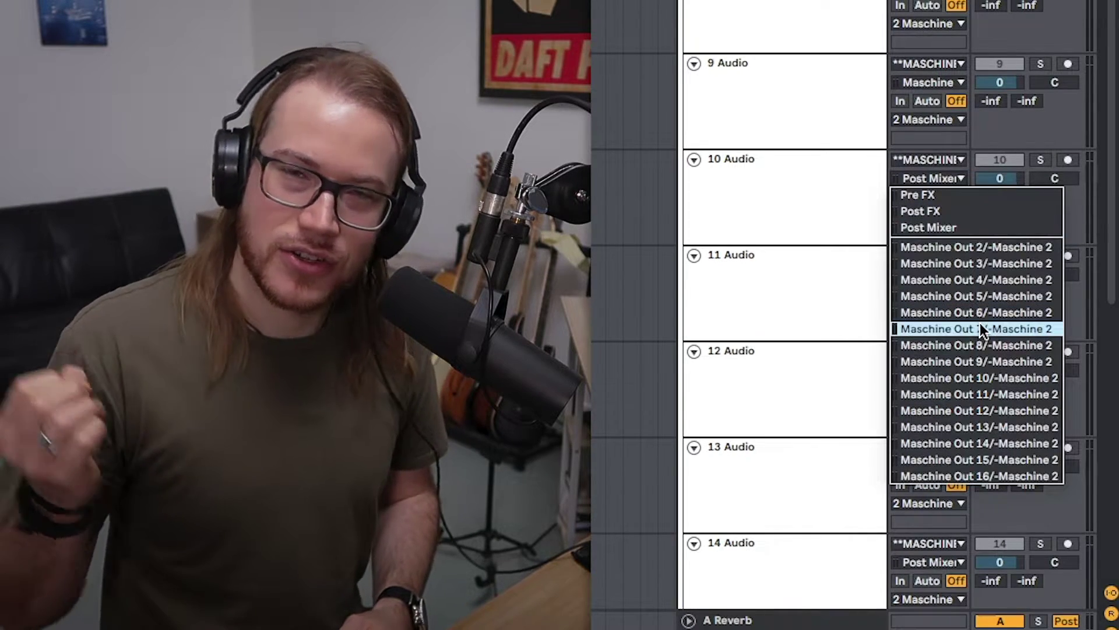
{"action": "left_click", "coordinate": [981, 326]}
{"action": "left_click", "coordinate": [924, 269]}
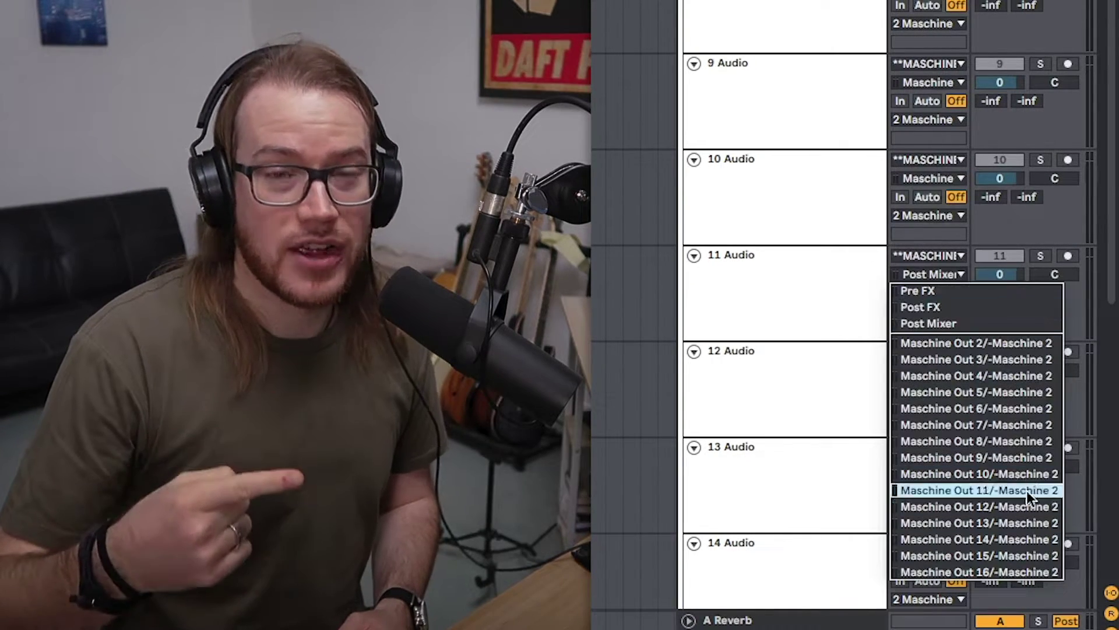
{"action": "left_click", "coordinate": [1019, 442]}
{"action": "scroll", "coordinate": [813, 313], "scroll_direction": "down", "scroll_amount": 1}
{"action": "scroll", "coordinate": [812, 313], "scroll_direction": "down", "scroll_amount": 3}
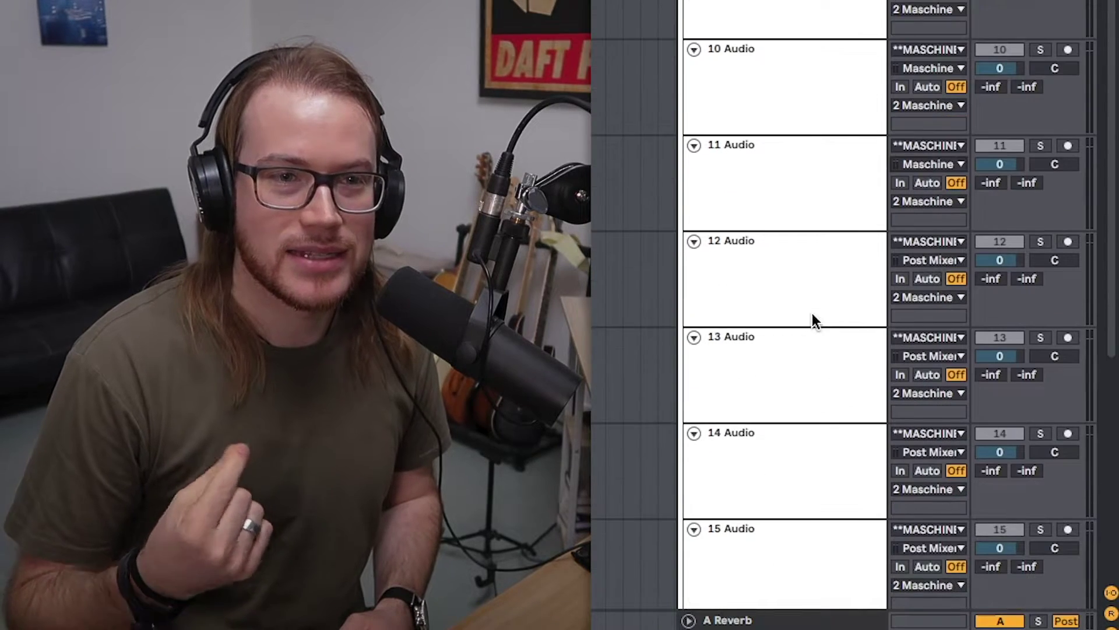
{"action": "left_click", "coordinate": [921, 260]}
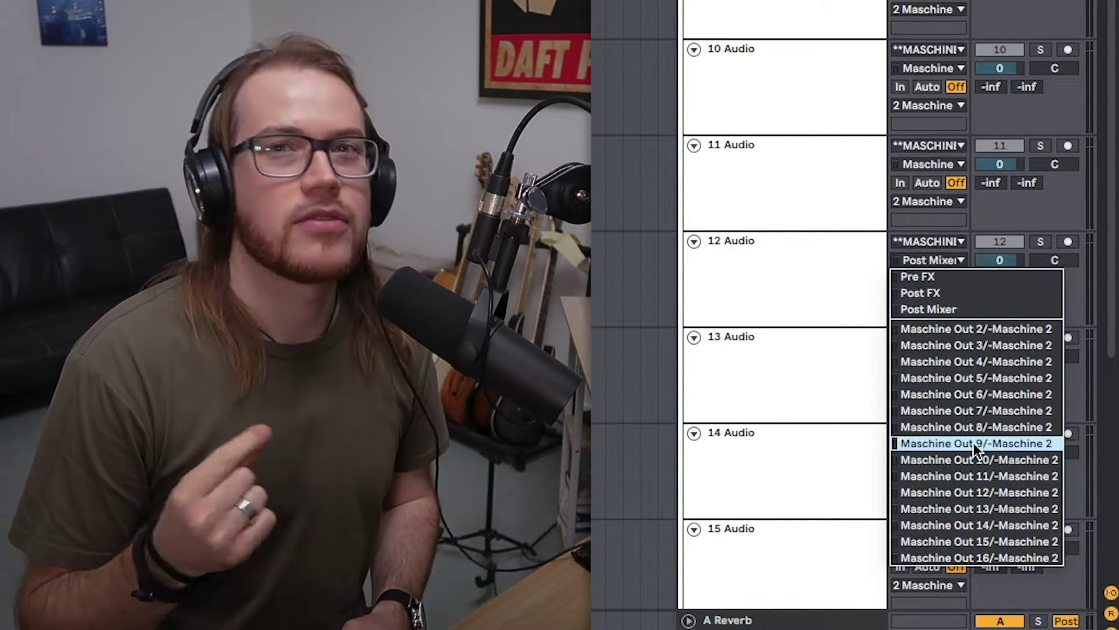
{"action": "left_click", "coordinate": [973, 443]}
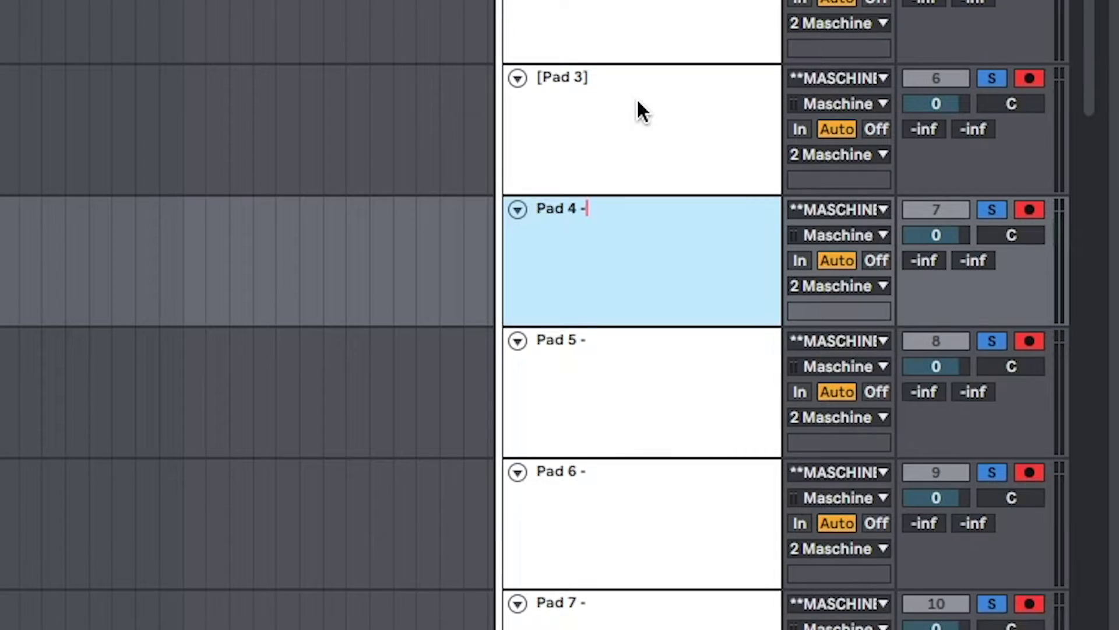
- Rename Pad 4 to [Pad 4] and strip the trailing dash from the Pad 5 name
{"action": "key", "text": "BackSpace"}
{"action": "key", "text": "BackSpace"}
{"action": "type", "text": "]"}
{"action": "key", "text": "alt+Left"}
{"action": "key", "text": "alt+Left"}
{"action": "type", "text": "["}
{"action": "key", "text": "Tab"}
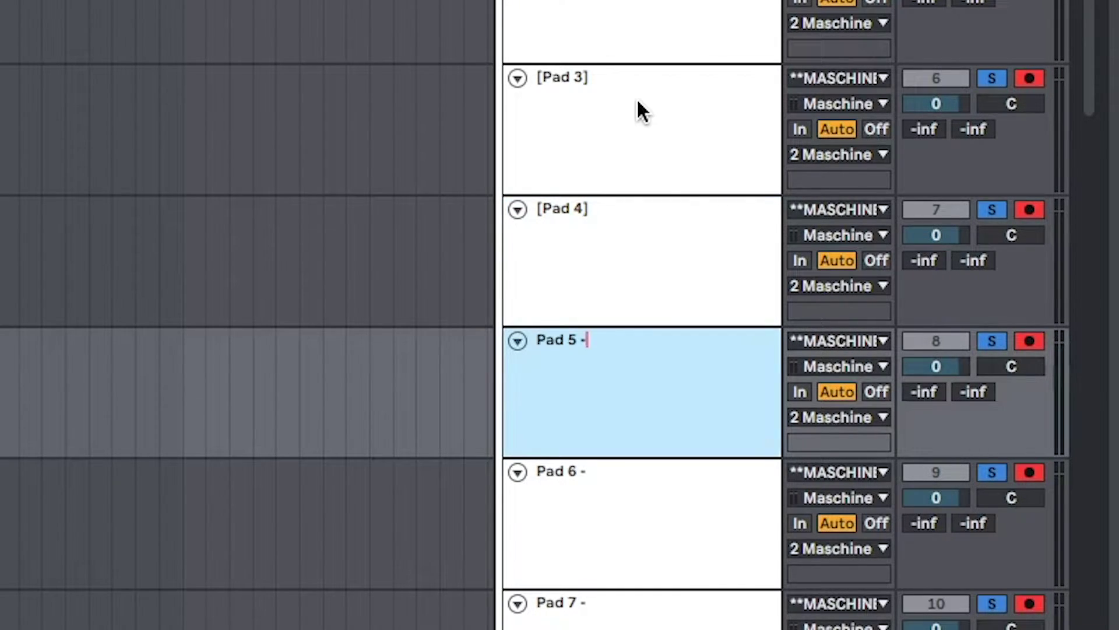
{"action": "key", "text": "BackSpace"}
{"action": "key", "text": "BackSpace"}
{"action": "key", "text": "Return"}
- Reorder the Pad 5 track, leaving it below Pad 6
{"action": "key", "text": "ctrl+Down"}
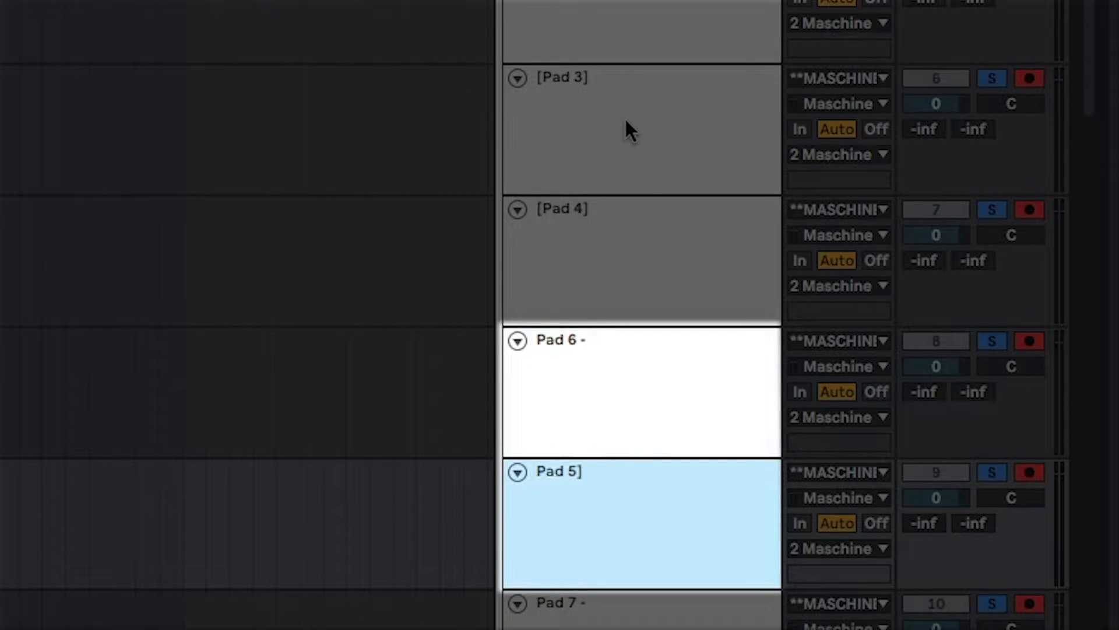
{"action": "key", "text": "ctrl+Up"}
{"action": "key", "text": "ctrl+Down"}
{"action": "key", "text": "ctrl+Up"}
{"action": "key", "text": "ctrl+Down"}
{"action": "key", "text": "ctrl+Up"}
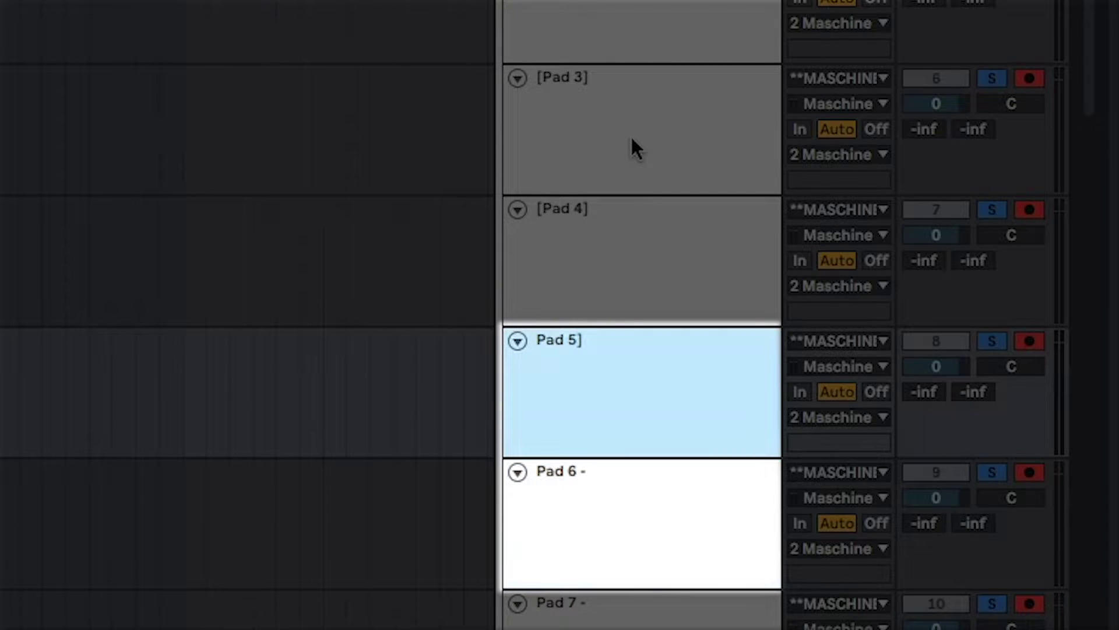
{"action": "key", "text": "ctrl+Down"}
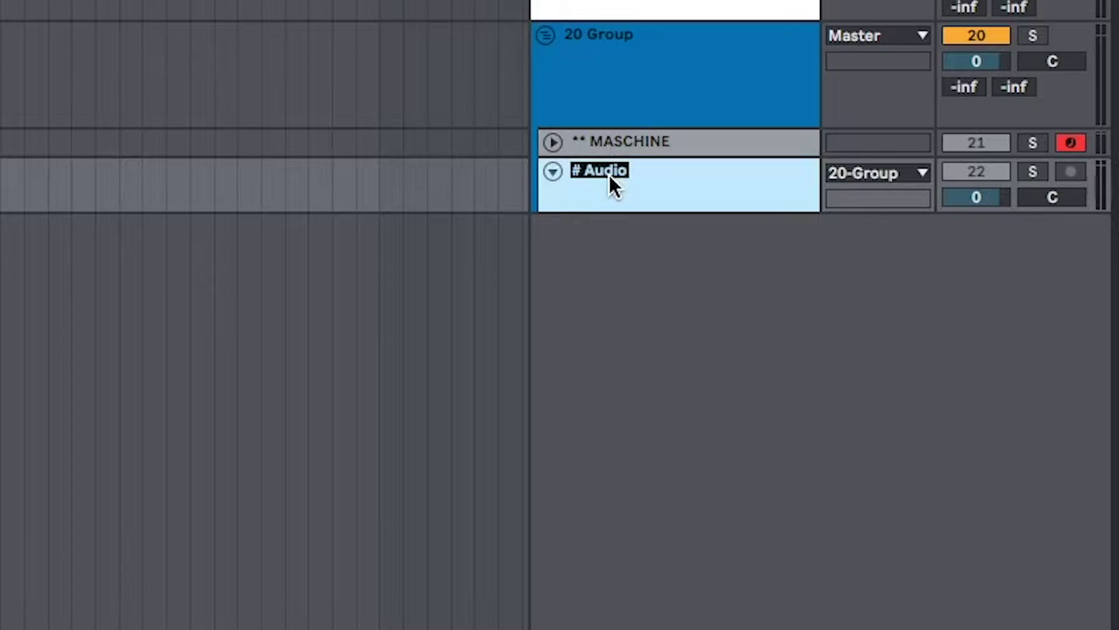
- Type the opening bracket of the new track's [Master] name
{"action": "type", "text": "[Master"}
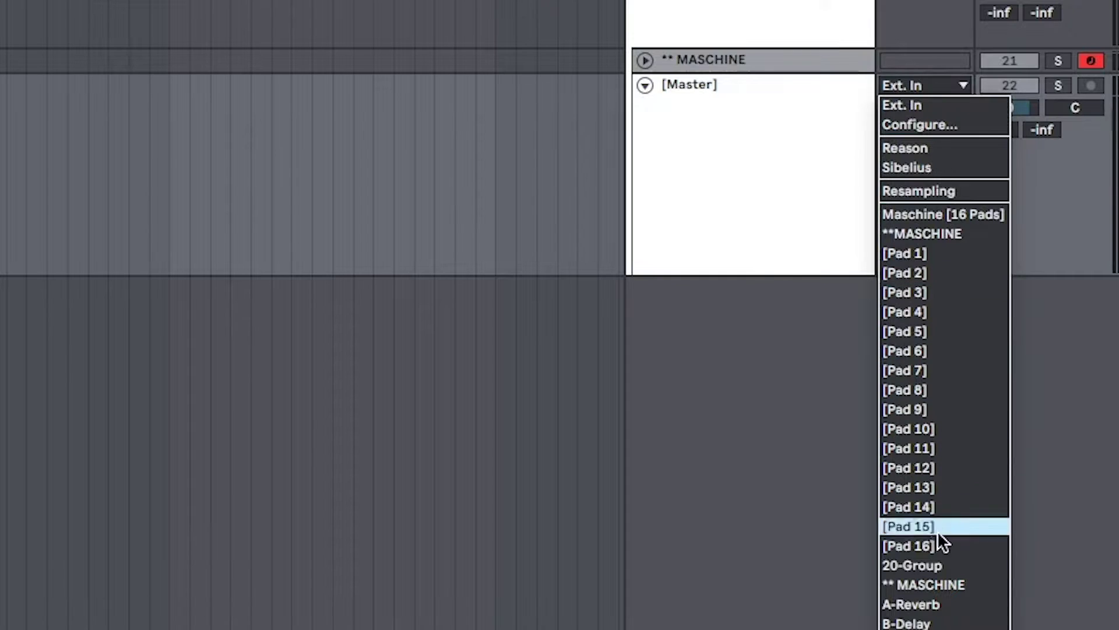
- Set the [Master] track's input source to the **MASCHINE track
{"action": "left_click", "coordinate": [932, 211]}
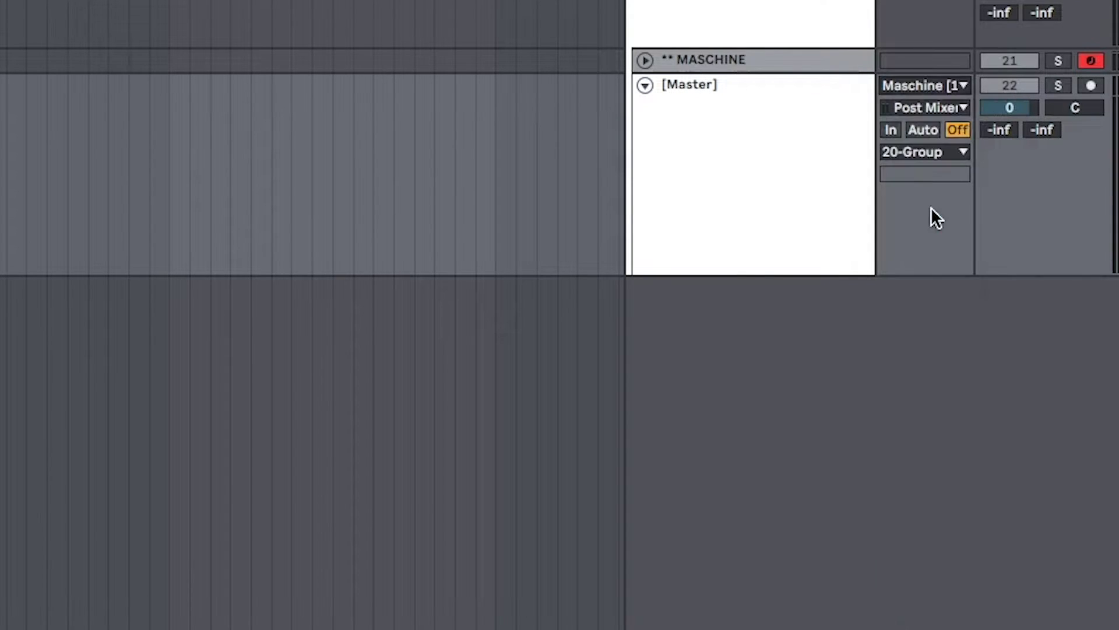
{"action": "left_click", "coordinate": [925, 151]}
{"action": "left_click", "coordinate": [924, 78]}
{"action": "left_click", "coordinate": [925, 78]}
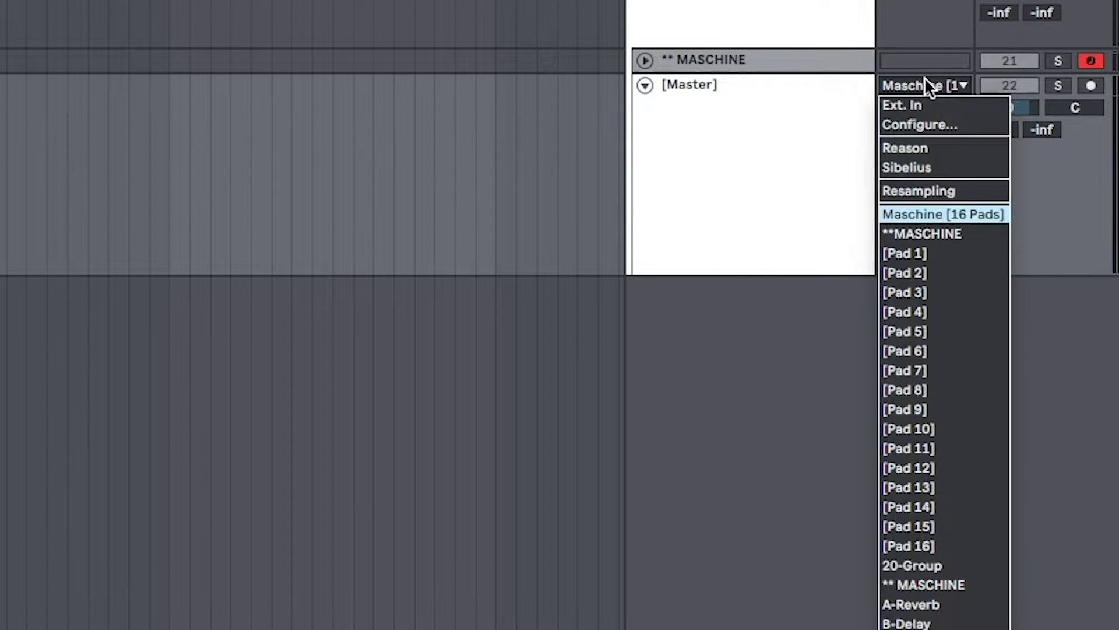
{"action": "left_click", "coordinate": [962, 579]}
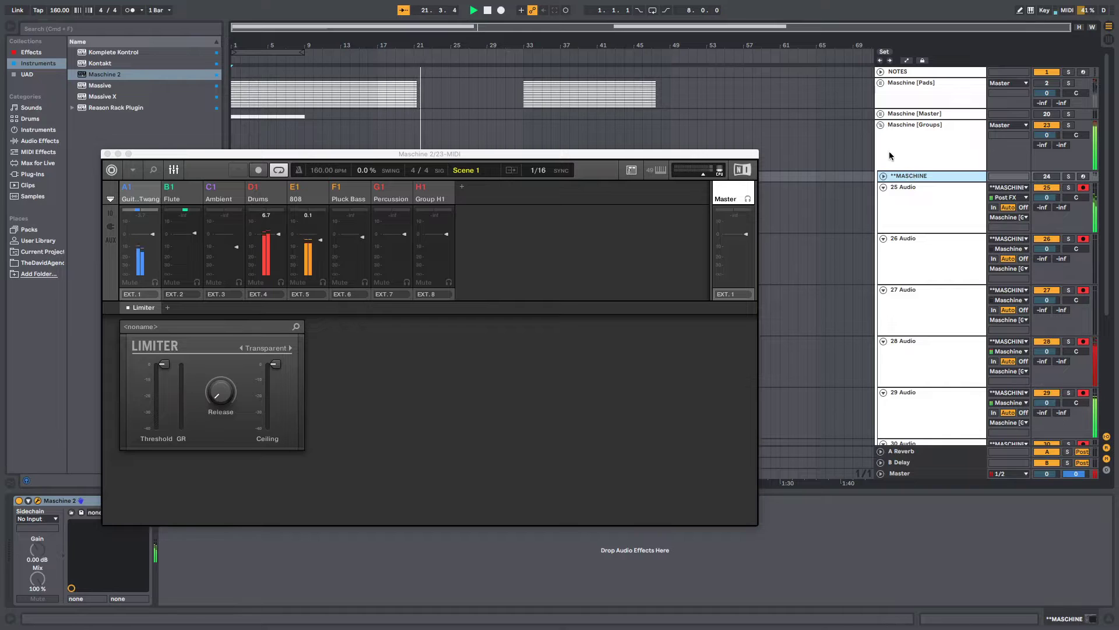
- Rename the 25 Audio track to [A1]
{"action": "left_click", "coordinate": [922, 205]}
{"action": "key", "text": "super+r"}
{"action": "type", "text": "[A1]"}
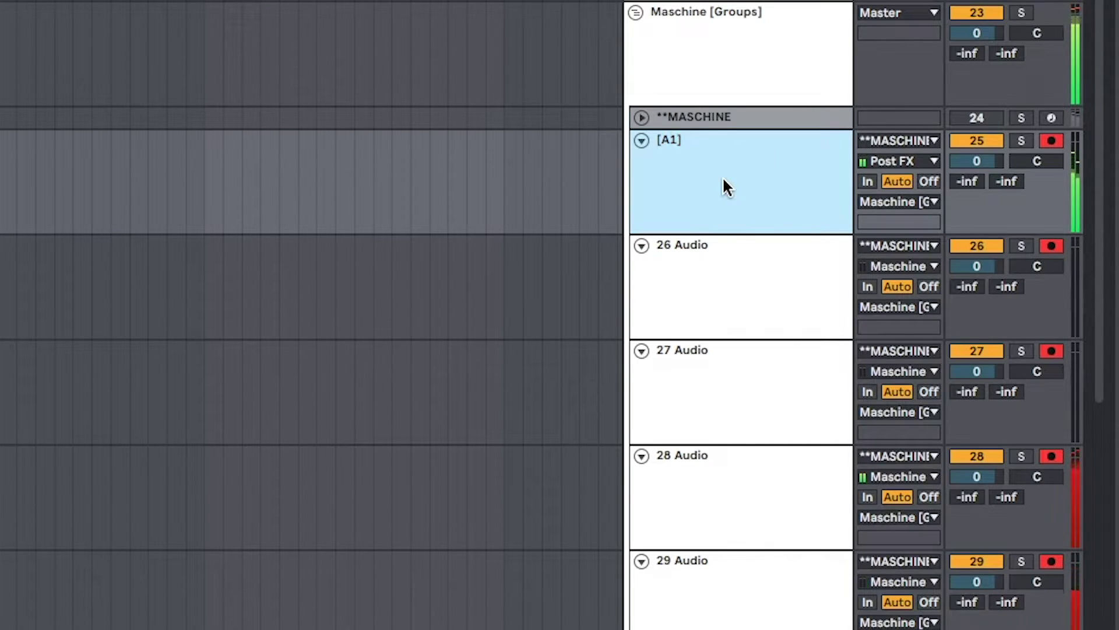
{"action": "left_click", "coordinate": [682, 290]}
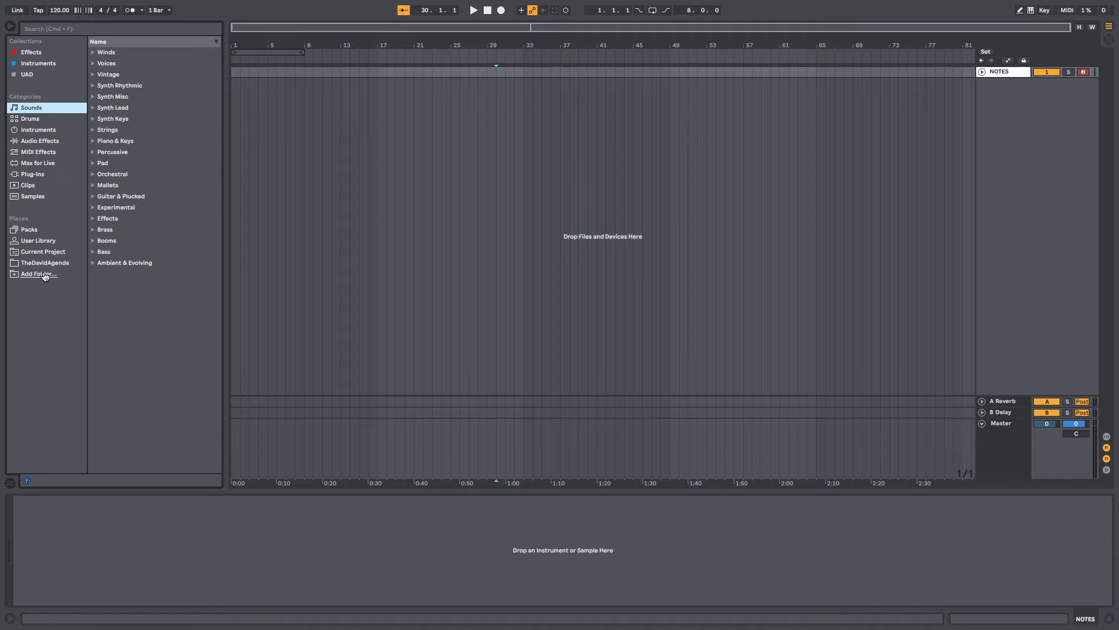
- Add the Ableton Maschine Template Project folder to the browser's Places and show its contents
{"action": "left_click", "coordinate": [38, 274]}
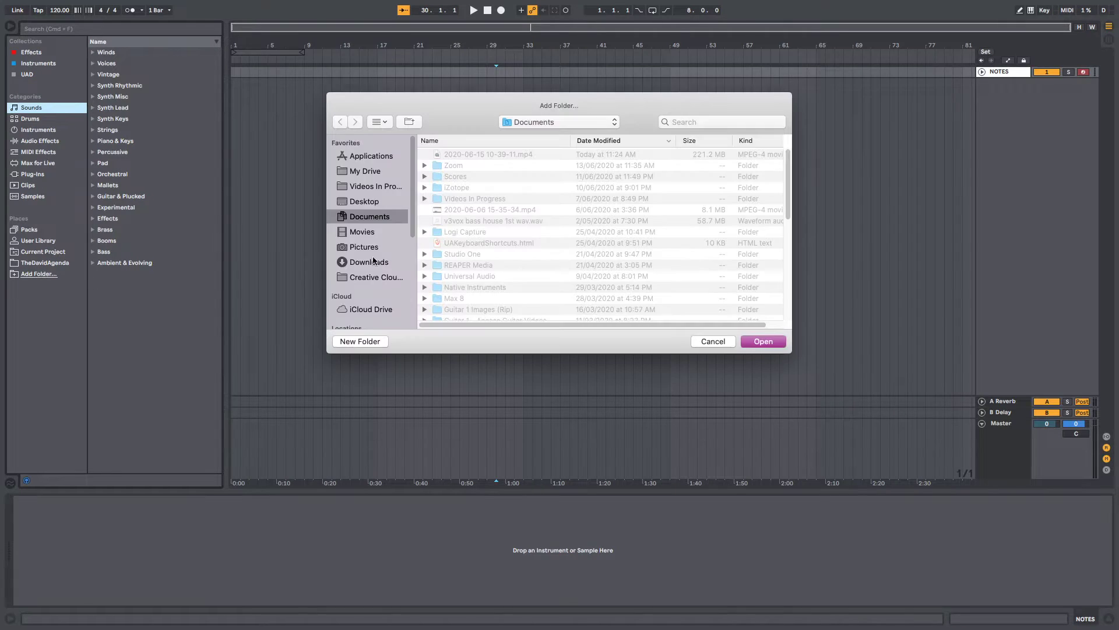
{"action": "left_click", "coordinate": [586, 127]}
{"action": "left_click", "coordinate": [575, 194]}
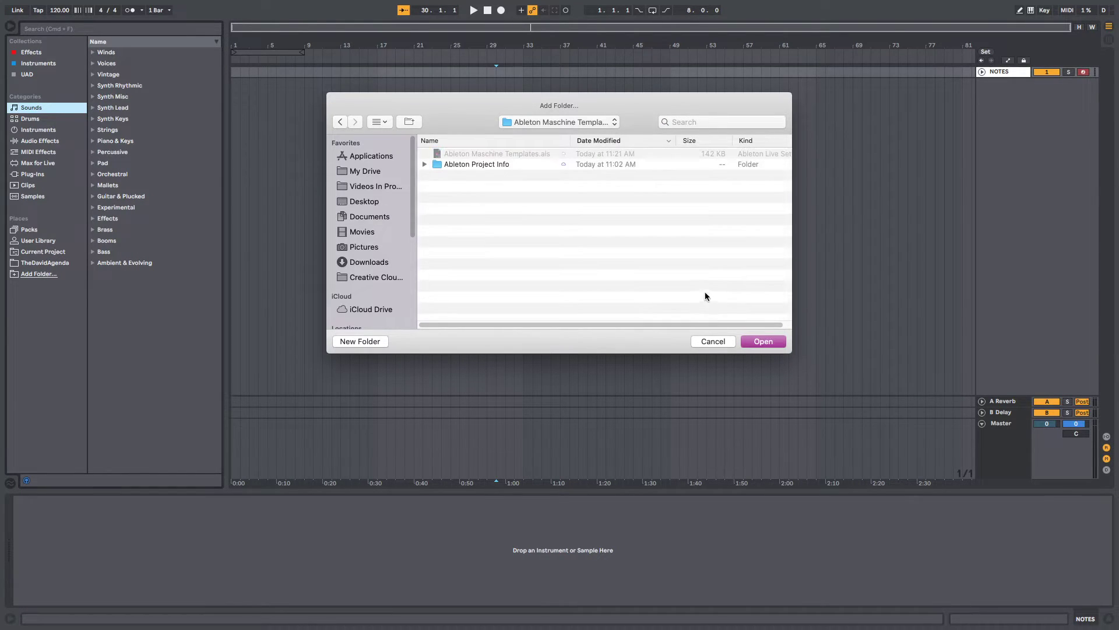
{"action": "left_click", "coordinate": [781, 344]}
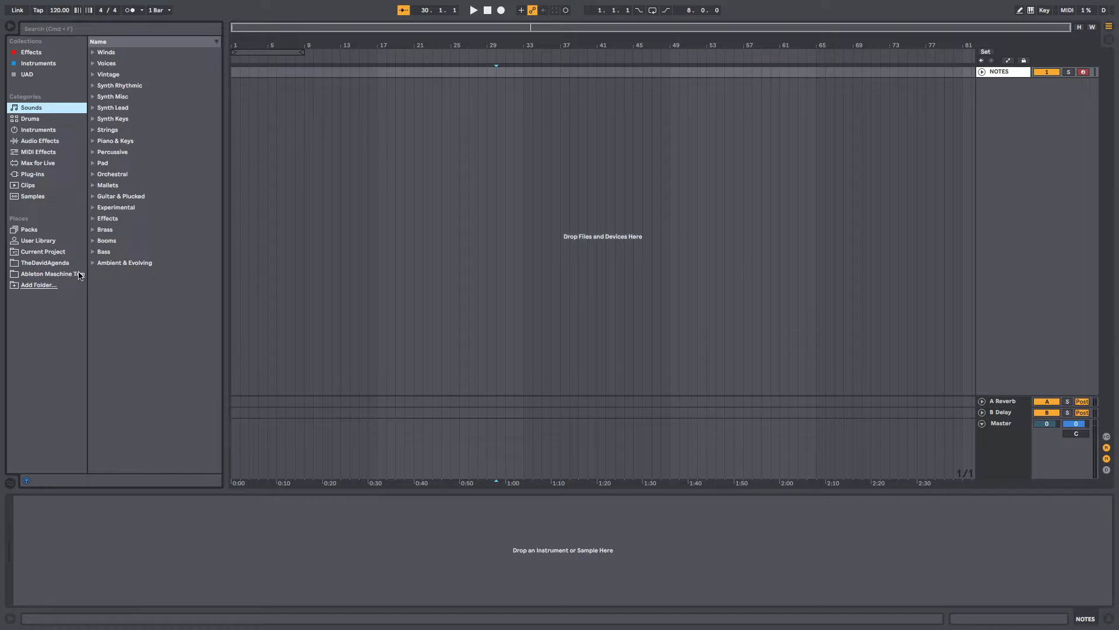
{"action": "left_click", "coordinate": [79, 275]}
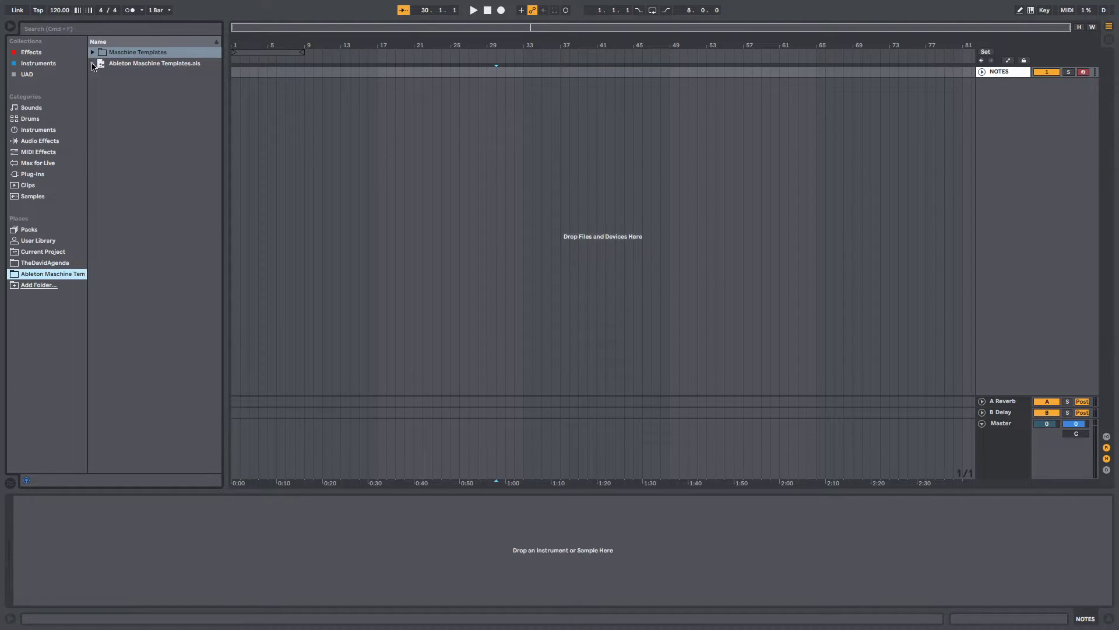
- Expand the saved set and rename the Places folder to Maschine Templates
{"action": "left_click", "coordinate": [93, 64]}
{"action": "left_click", "coordinate": [44, 274]}
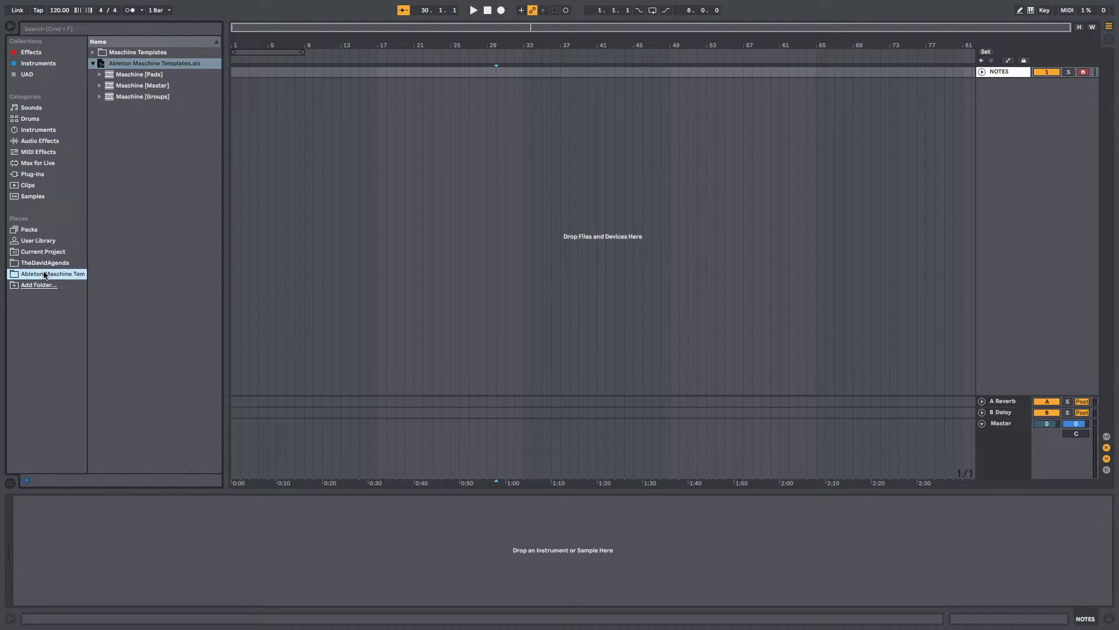
{"action": "right_click", "coordinate": [45, 276]}
{"action": "left_click", "coordinate": [61, 281]}
{"action": "type", "text": "Mas"}
- Drag the Maschine [Pads] template into the arrangement and briefly open the Maschine 2 plugin
{"action": "left_click_drag", "start_coordinate": [140, 75], "coordinate": [907, 170]}
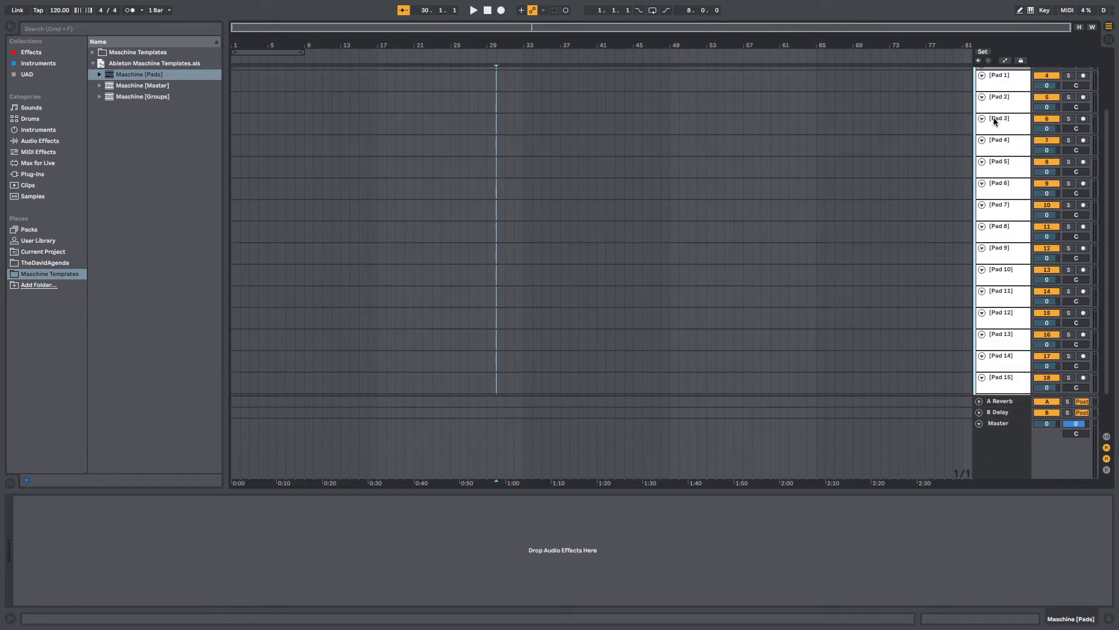
{"action": "scroll", "coordinate": [968, 222], "scroll_direction": "up", "scroll_amount": 3}
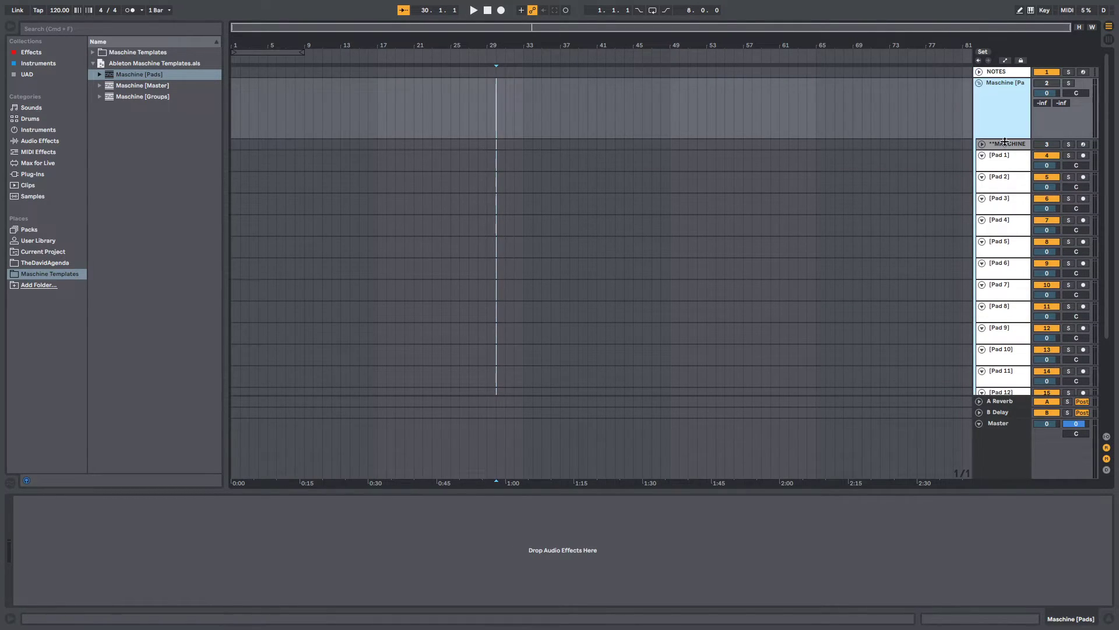
{"action": "left_click", "coordinate": [1008, 145]}
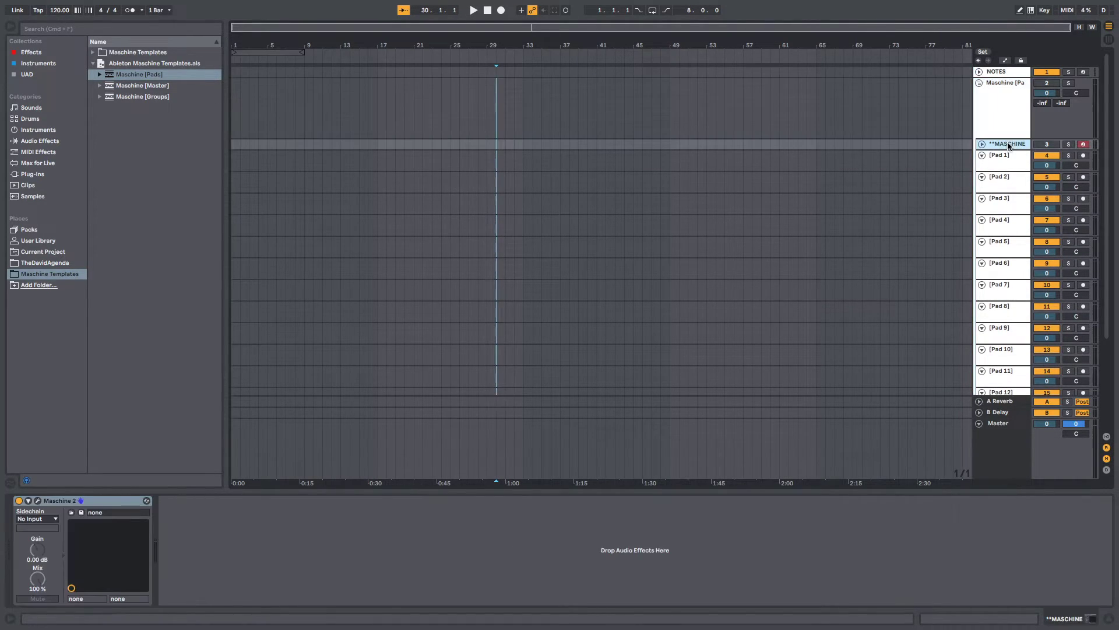
{"action": "left_click", "coordinate": [38, 501]}
{"action": "left_click", "coordinate": [160, 73]}
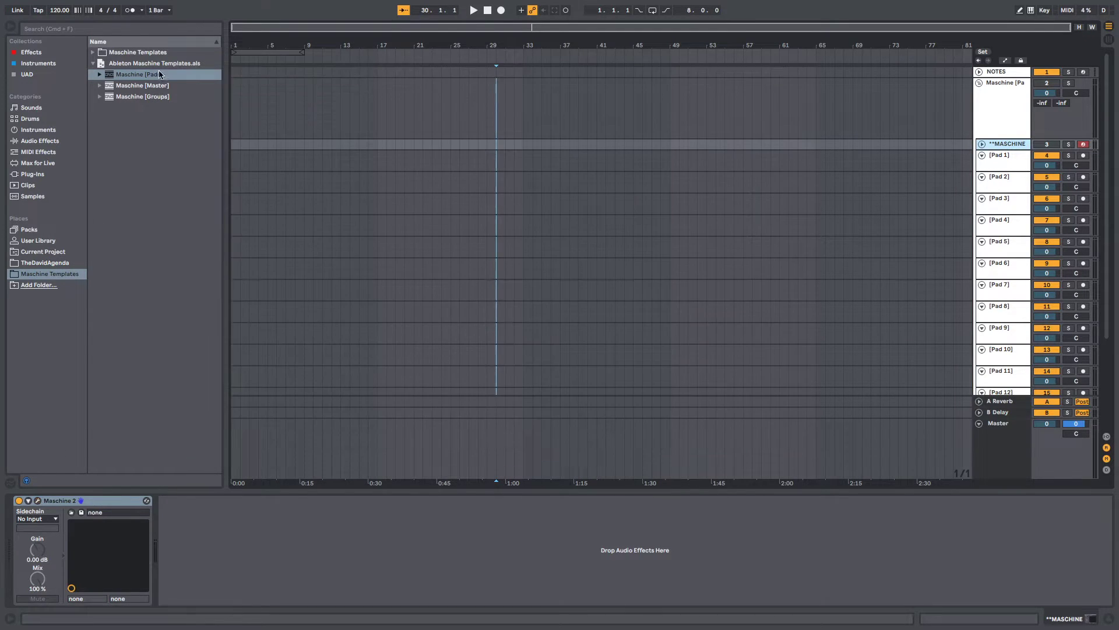